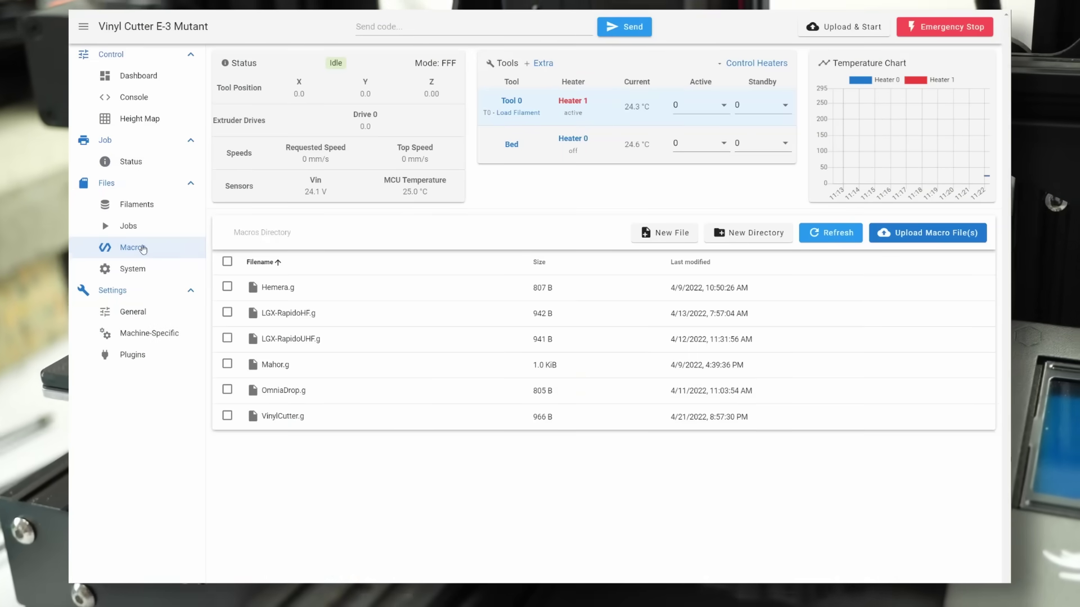
Step: Open Hemera.g via Edit File and select its tool-change script lines to review them
left_click(279, 288)
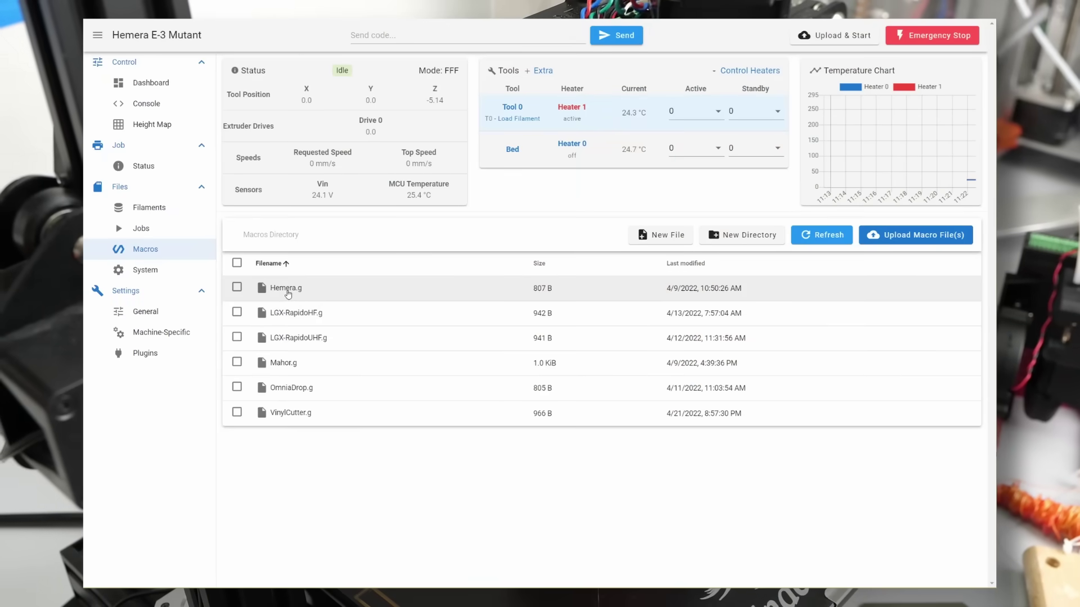
right_click(288, 293)
left_click(324, 356)
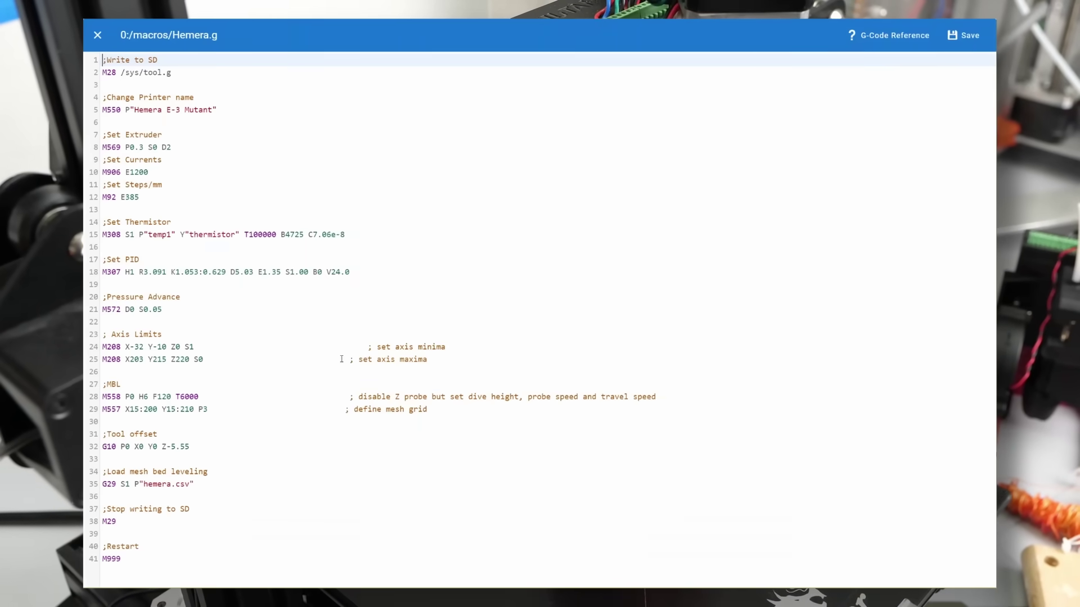
left_click_drag(102, 60, 475, 561)
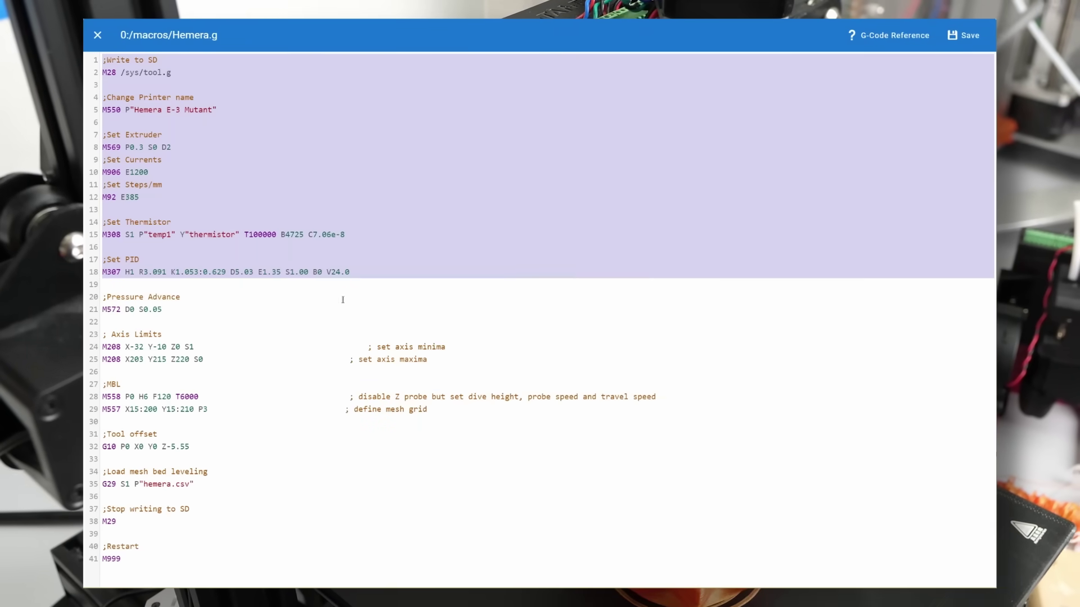
left_click(480, 547)
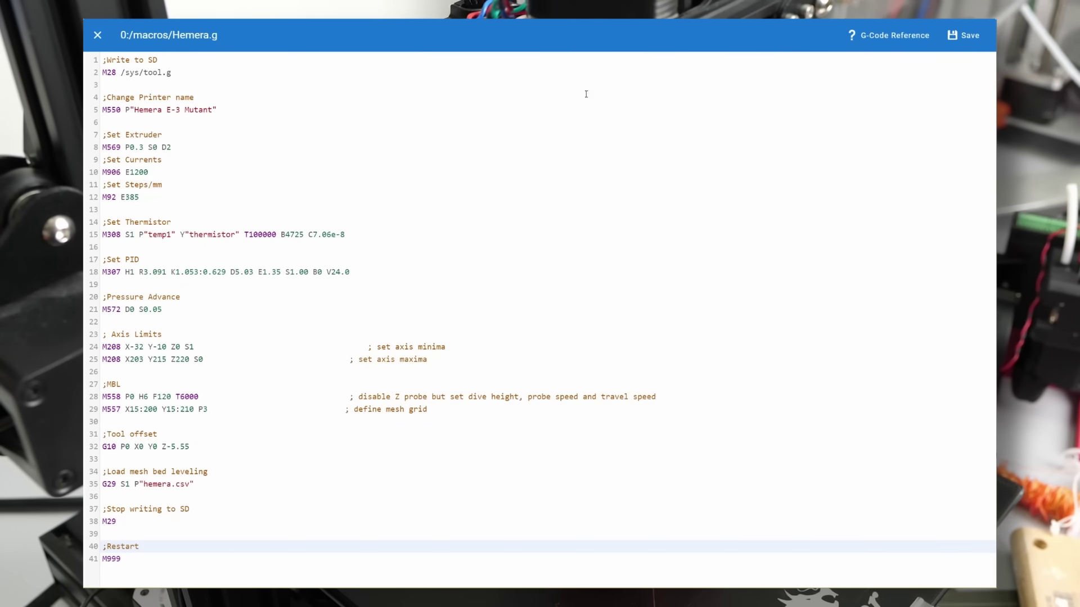
Step: Leave the editor, return to the Macros list and pick Hemera.g to run
left_click(97, 36)
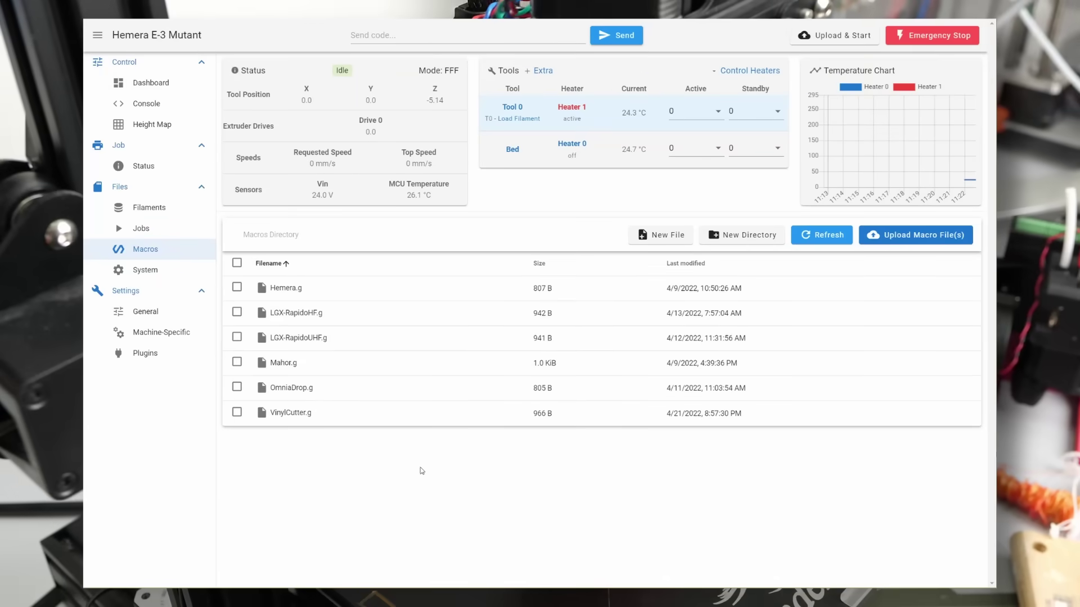
left_click(170, 82)
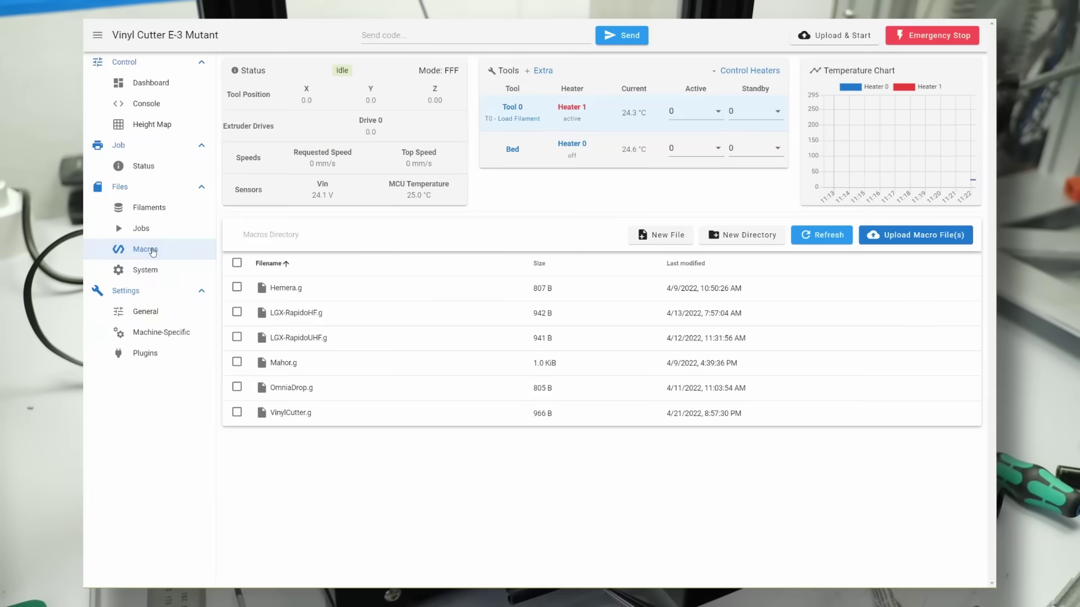
left_click(297, 289)
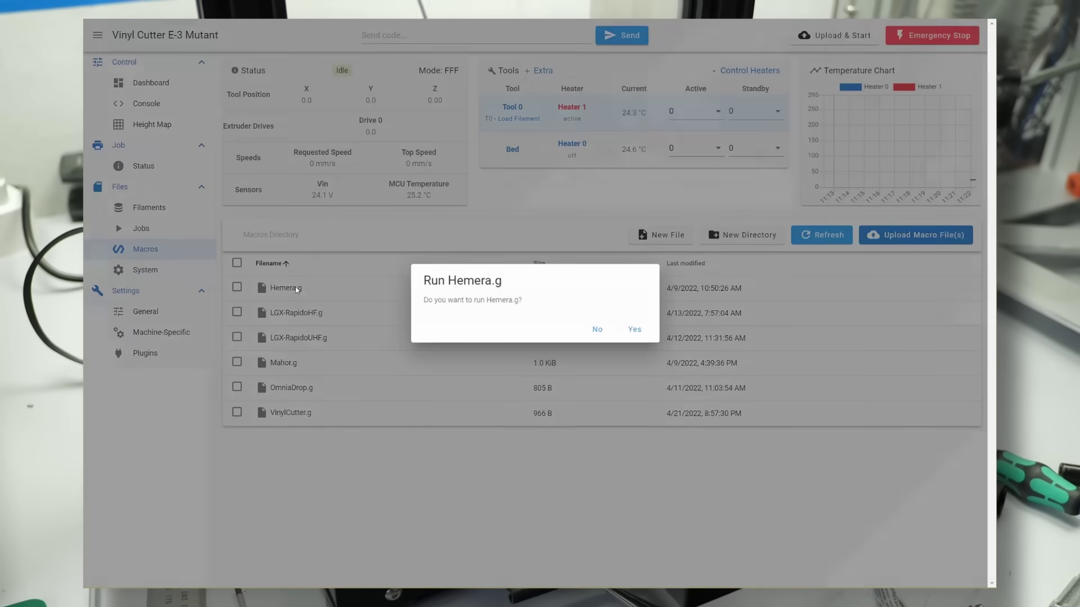
Step: Confirm Yes to run Hemera.g and wait through the stand-by reconnect
left_click(639, 331)
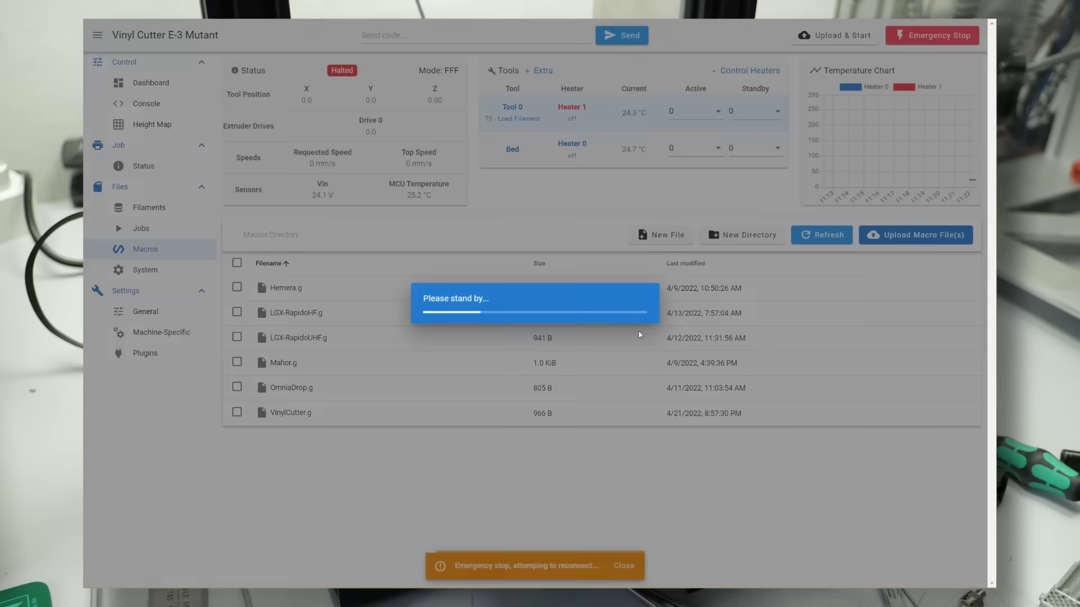